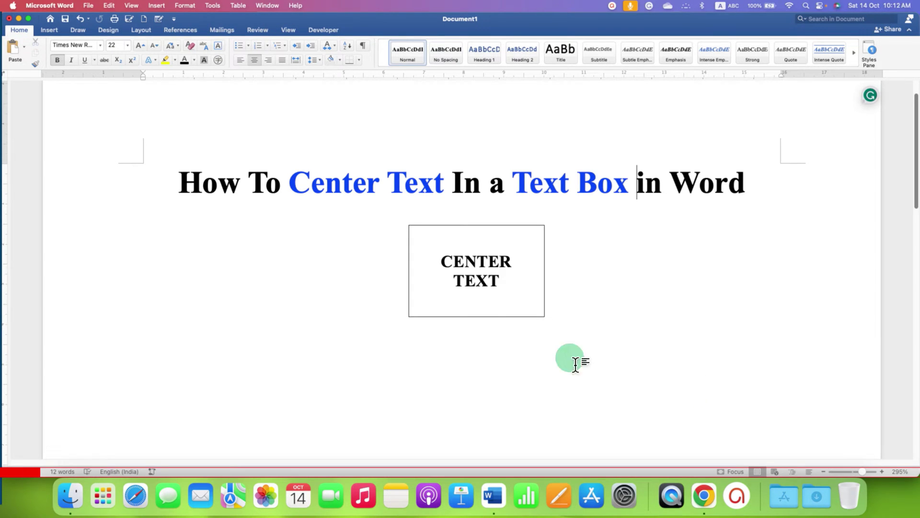
- Move the example text box further to the left
click(499, 322)
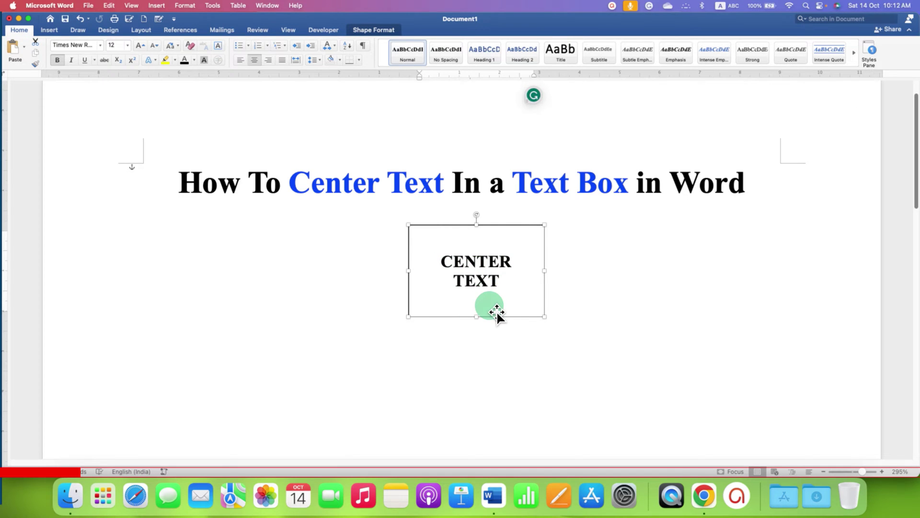
click(459, 385)
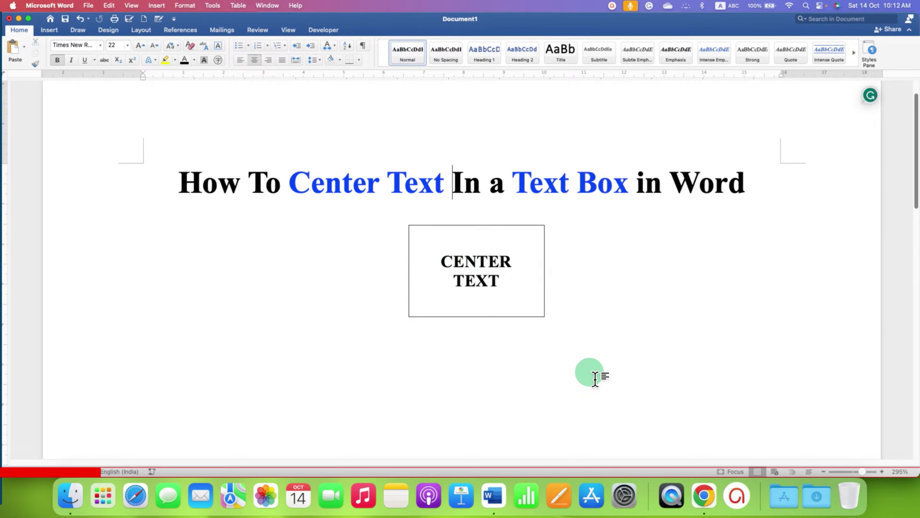
drag(503, 228, 380, 222)
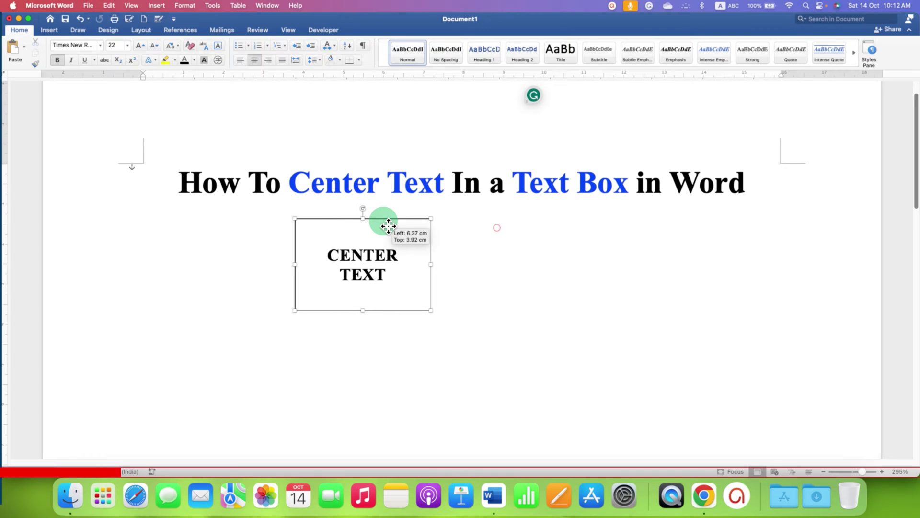
- Draw a new horizontal text box to the right of the example box
click(57, 30)
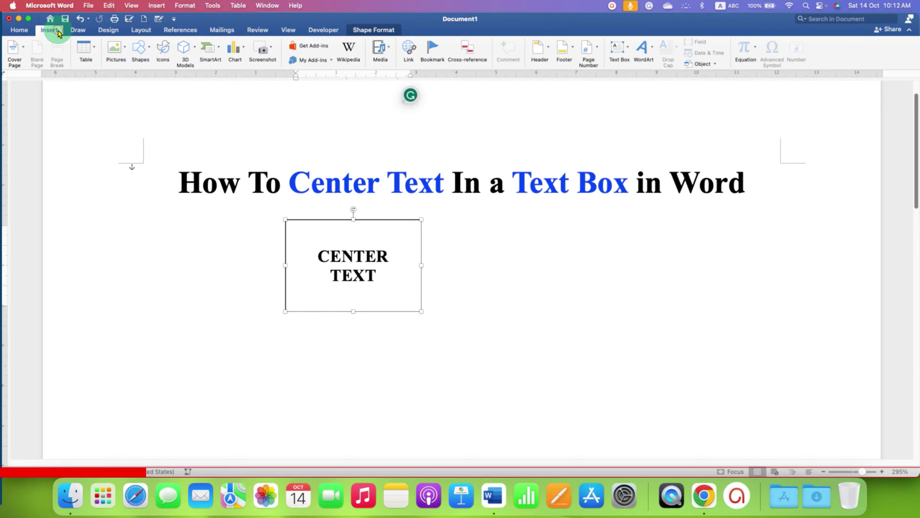
click(622, 55)
click(658, 64)
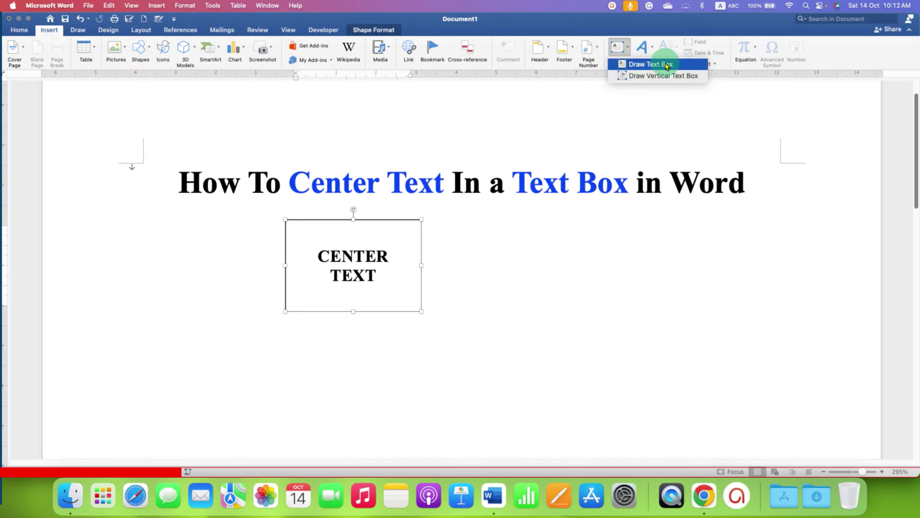
drag(469, 220, 620, 320)
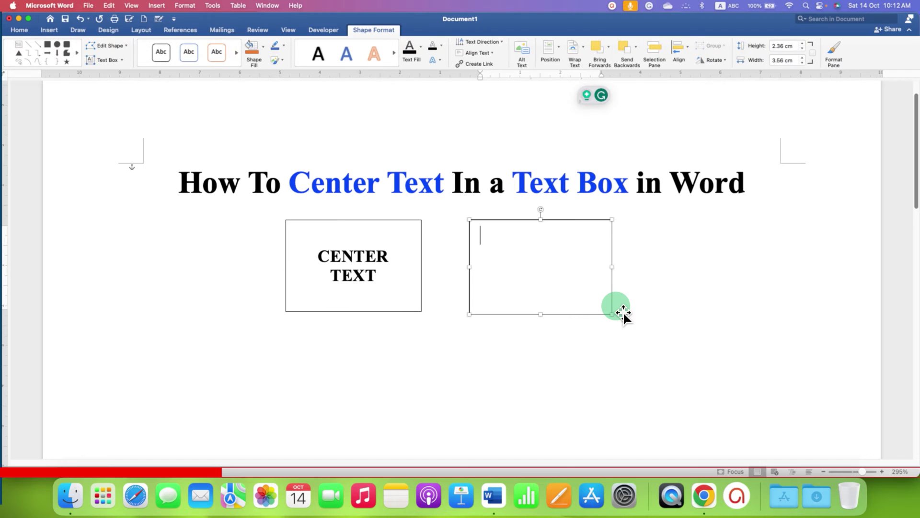
text(CENTER )
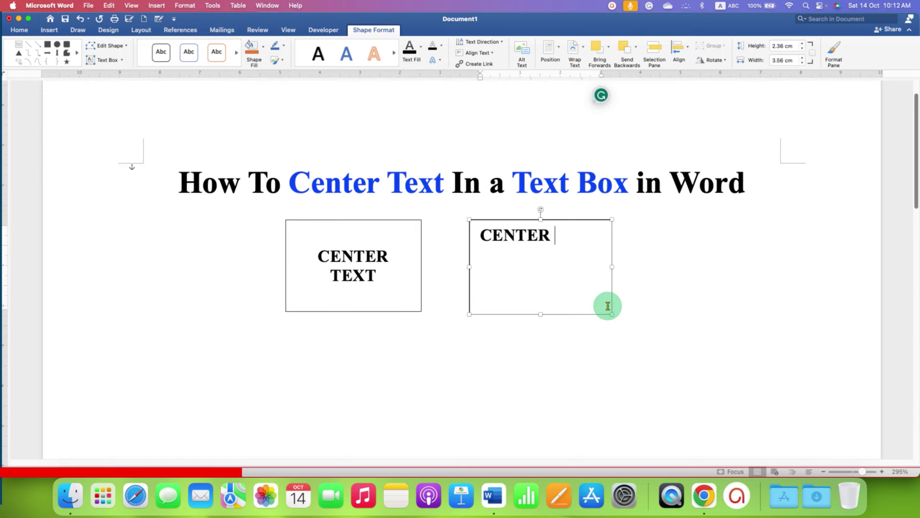
text(TEXT)
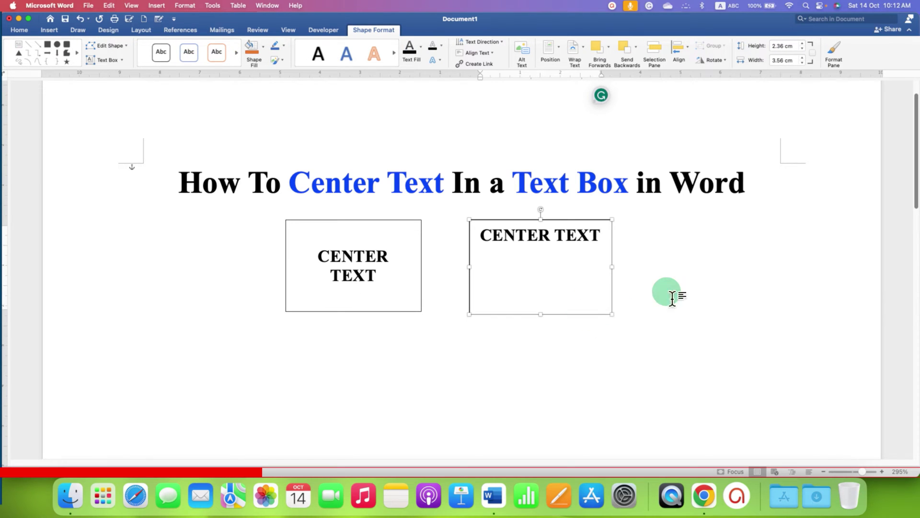
- Widen the new text box and set its vertical text alignment to Middle
drag(612, 315, 659, 311)
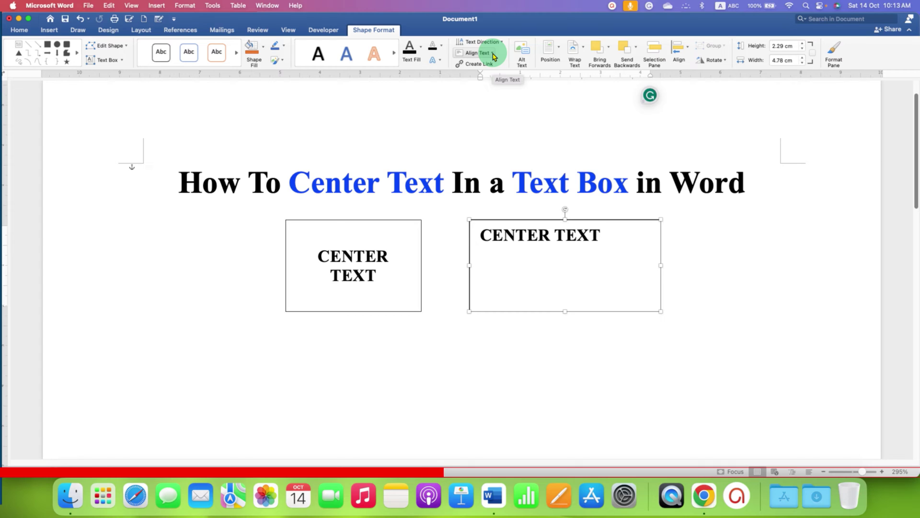
click(493, 55)
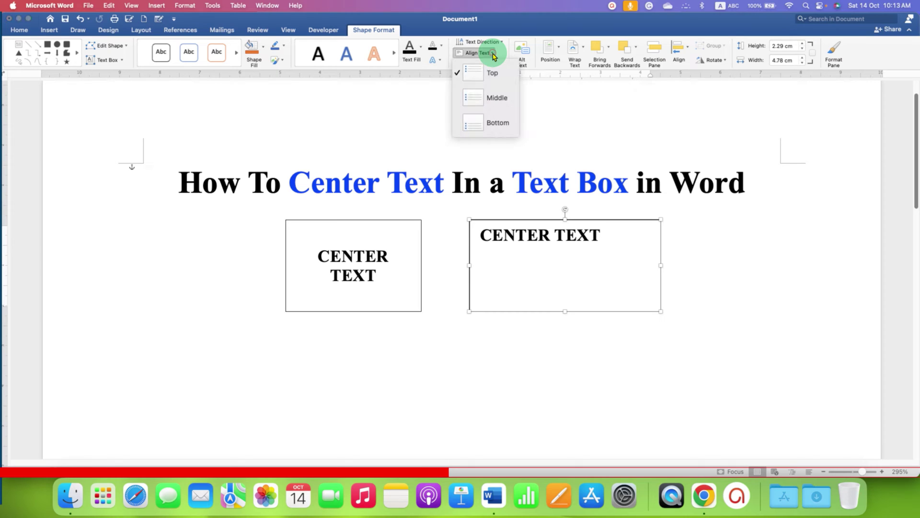
click(500, 99)
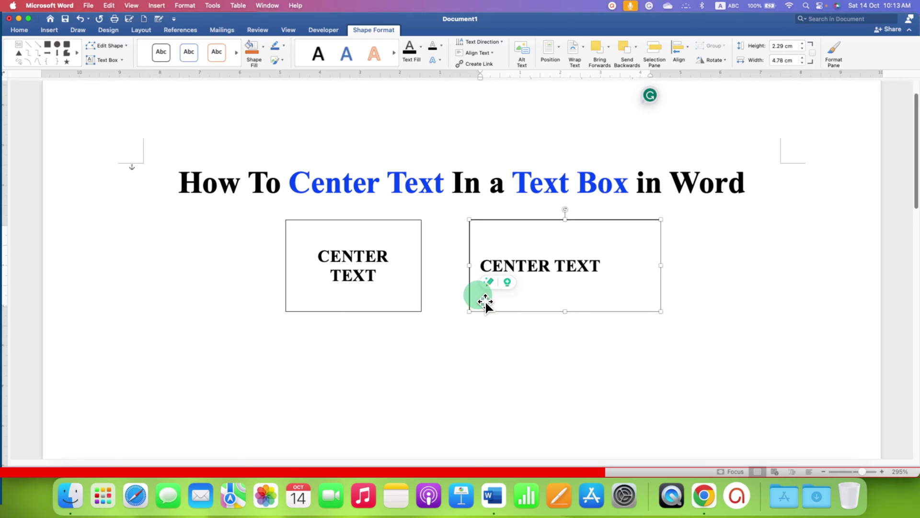
- Center-align CENTER TEXT horizontally and reselect the new text box
click(21, 30)
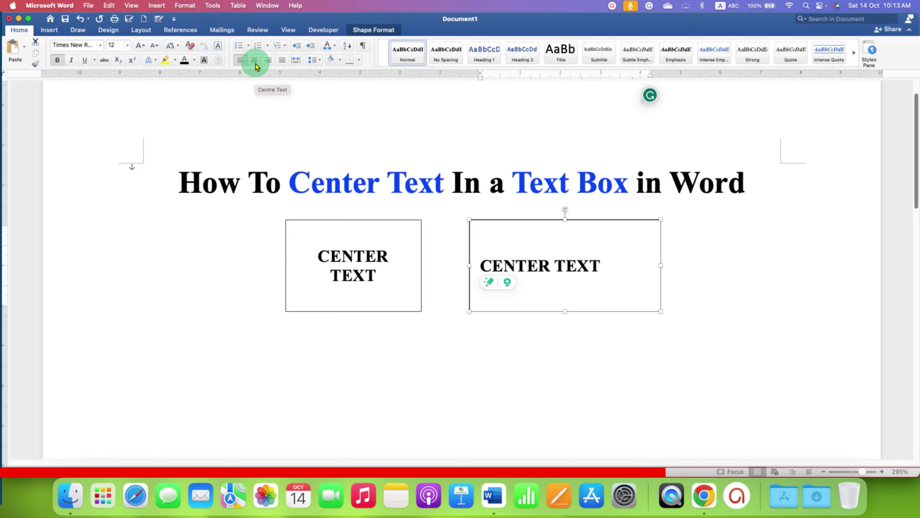
click(255, 65)
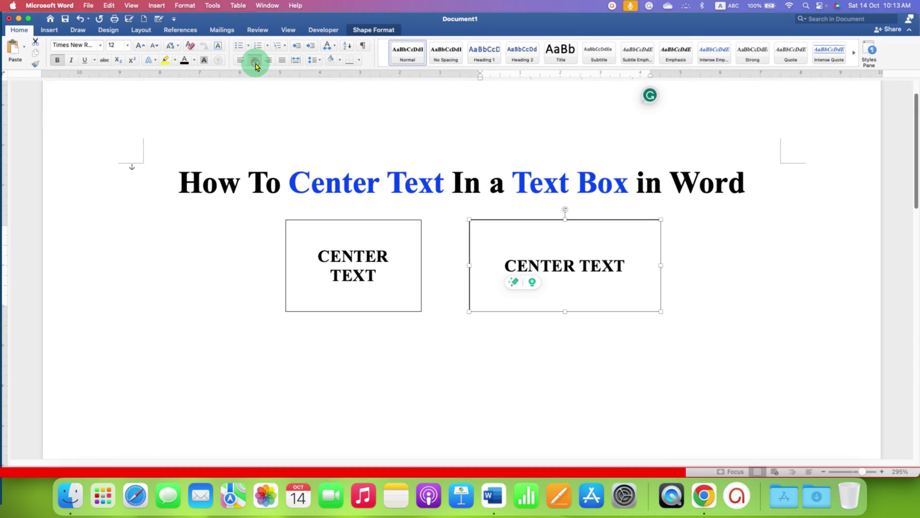
click(658, 318)
click(660, 316)
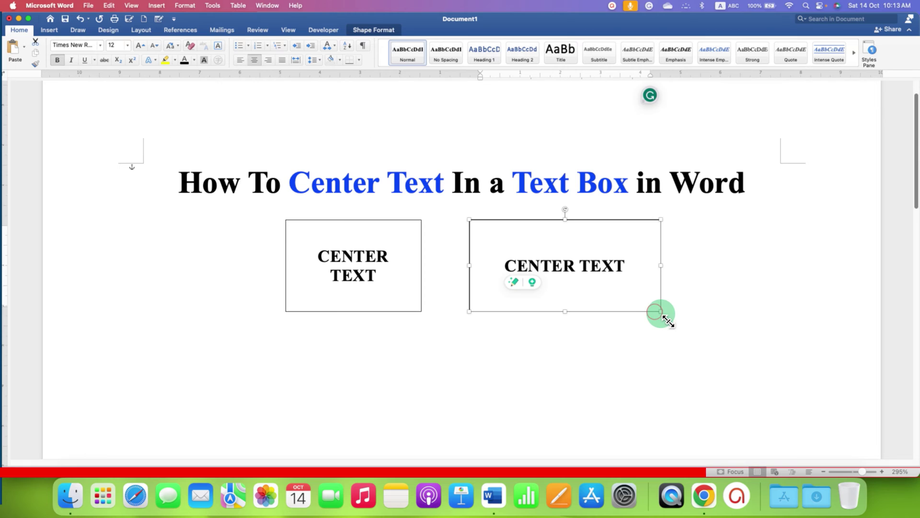
- Resize the new text box to roughly match the example box's height
drag(659, 312, 602, 285)
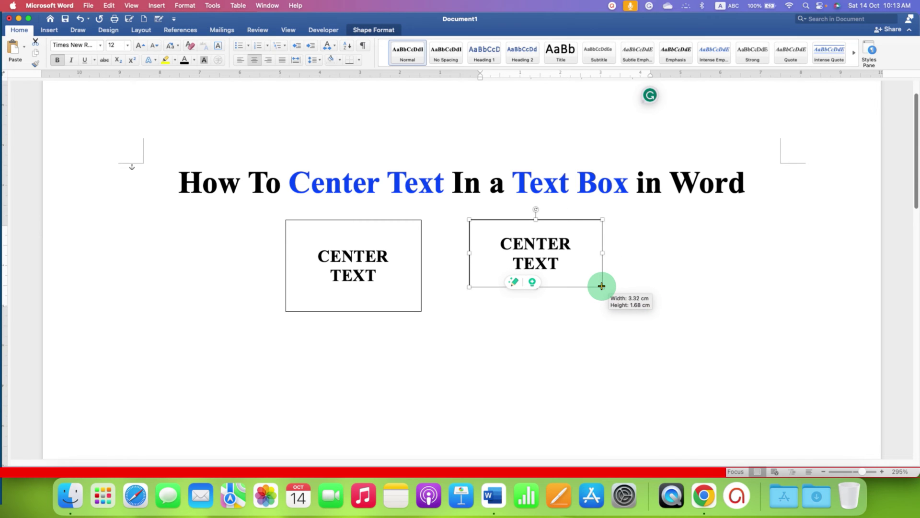
drag(602, 285, 776, 404)
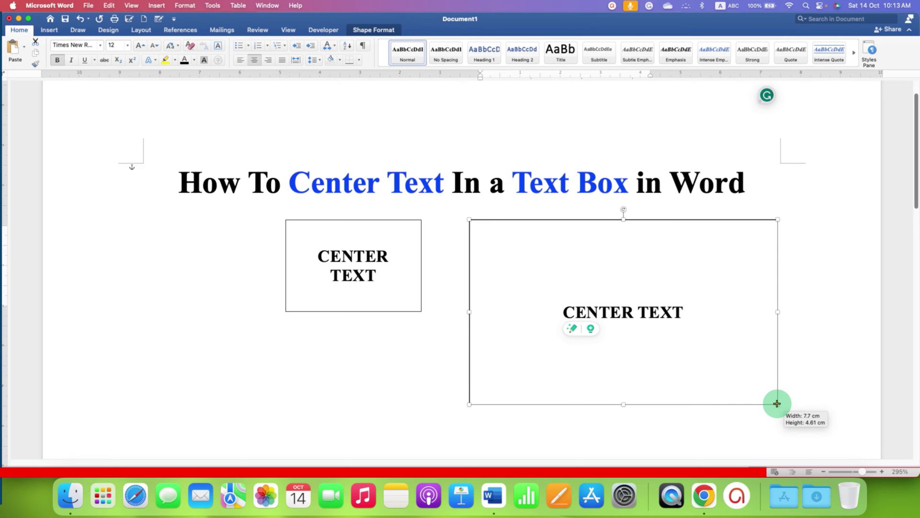
mouse_move(777, 404)
mouse_down()
mouse_move(652, 335)
mouse_move(750, 384)
mouse_move(737, 261)
mouse_move(716, 328)
mouse_move(638, 313)
mouse_up()
click(766, 387)
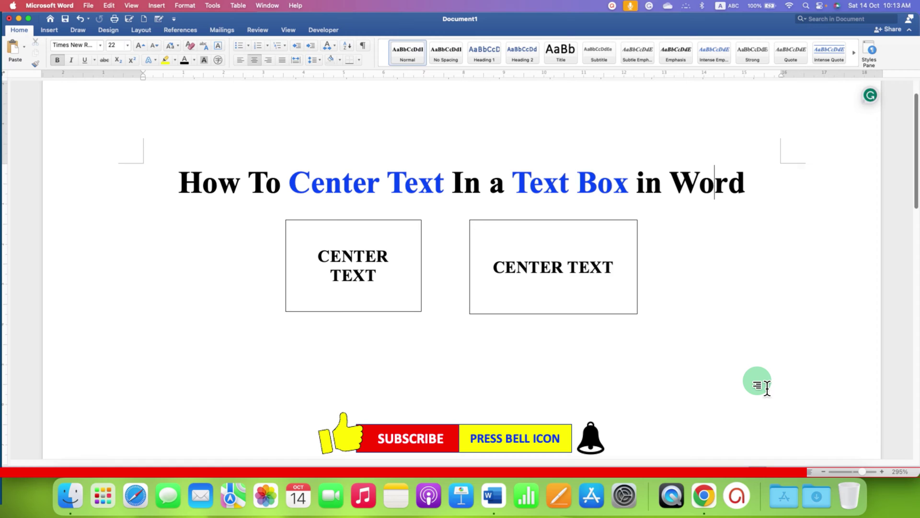